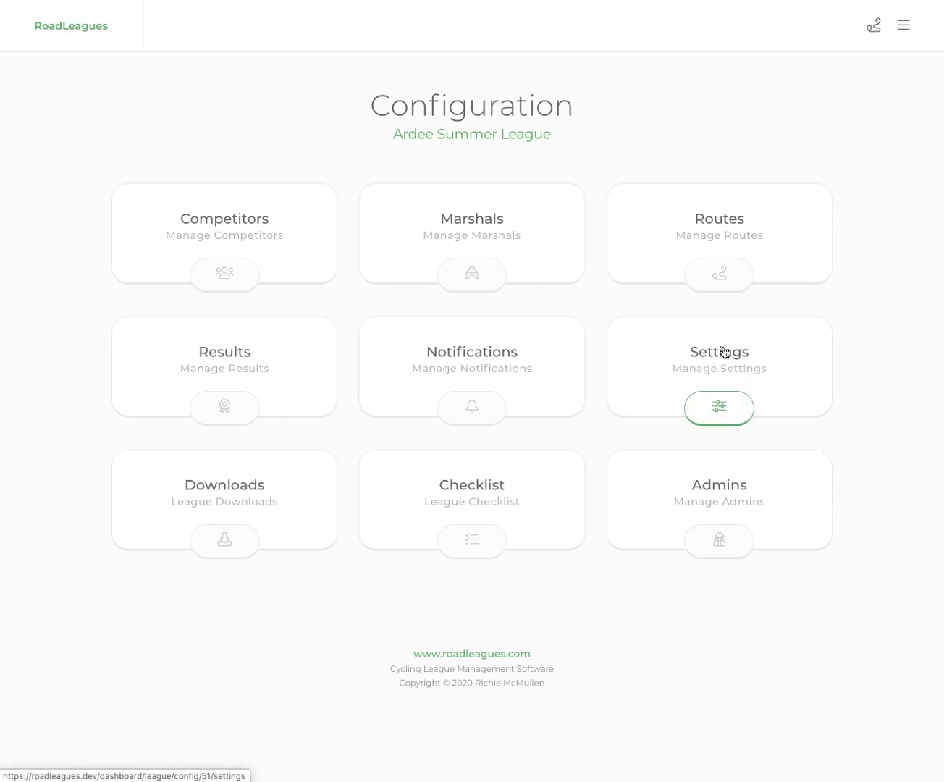
Open the settings of the Ardee Summer League.
{"action": "left_click", "coordinate": [716, 386]}
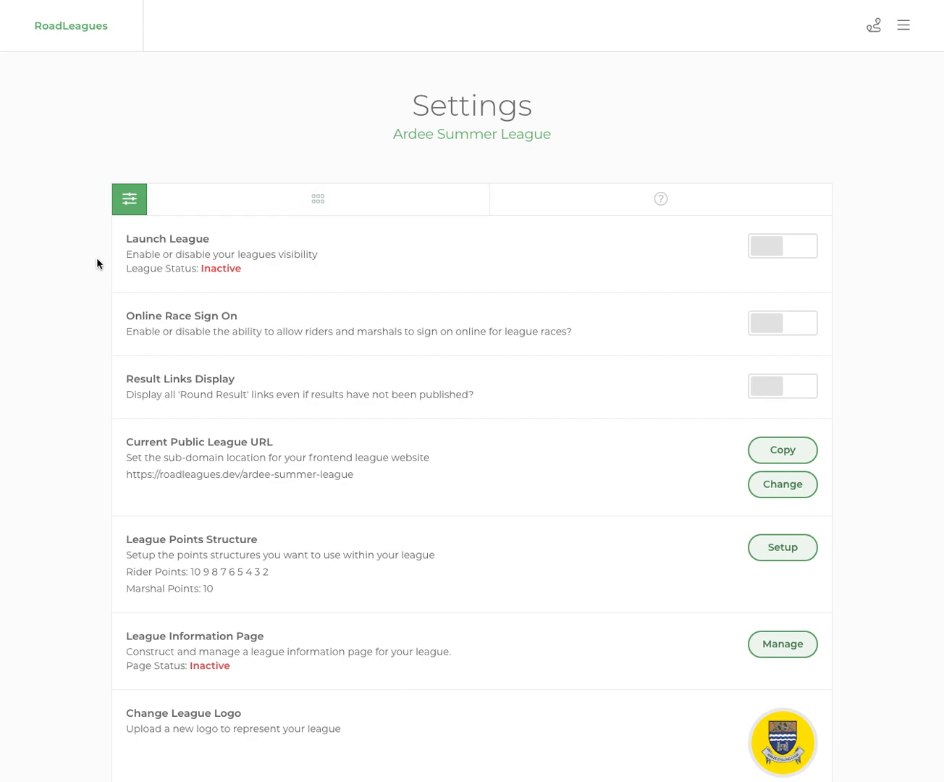
{"action": "left_click_drag", "start_coordinate": [126, 238], "coordinate": [213, 238]}
{"action": "left_click", "coordinate": [239, 246]}
Launch the league so that it is publicly visible.
{"action": "left_click", "coordinate": [792, 254]}
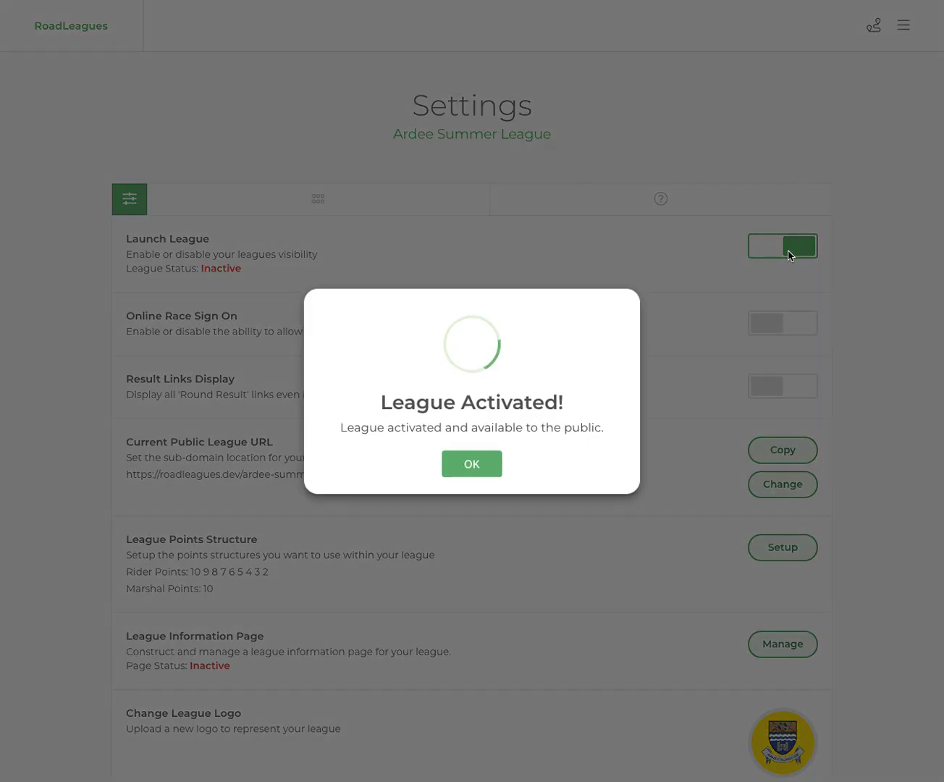
{"action": "left_click", "coordinate": [474, 464]}
{"action": "left_click_drag", "start_coordinate": [207, 270], "coordinate": [236, 271]}
{"action": "left_click", "coordinate": [250, 281]}
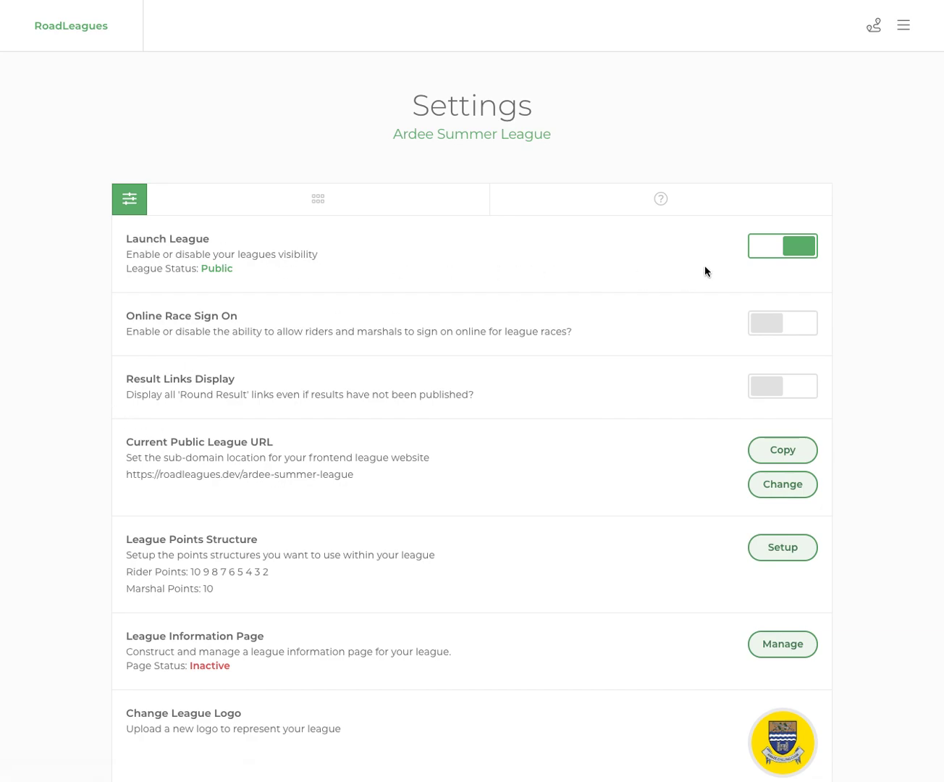
Turn off the league's public visibility.
{"action": "left_click", "coordinate": [779, 250]}
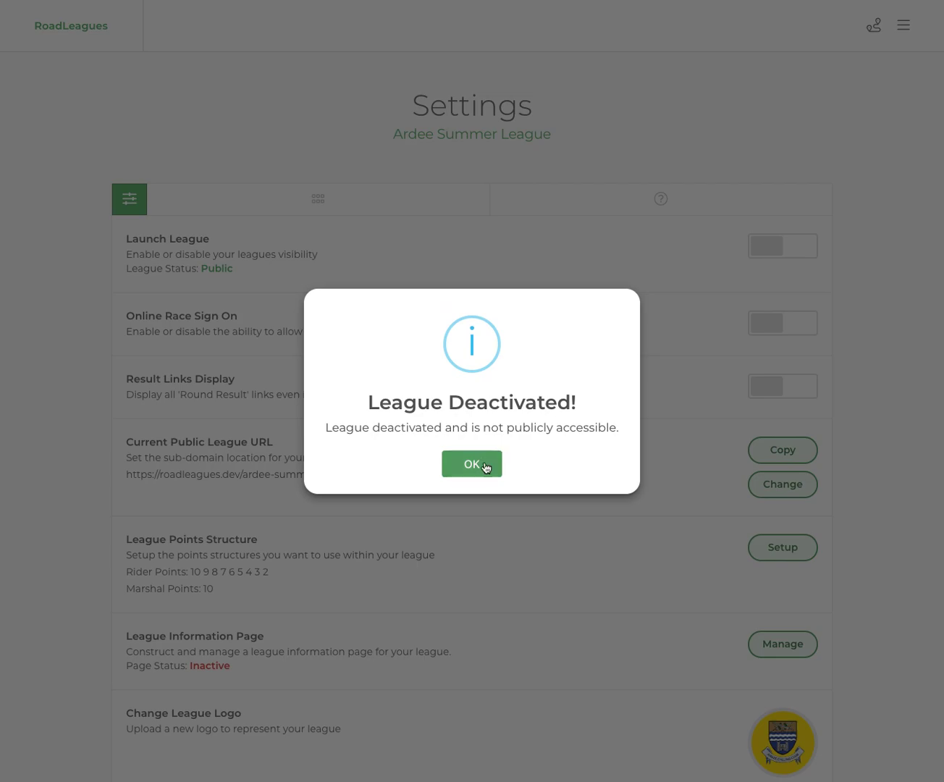
{"action": "left_click", "coordinate": [484, 466]}
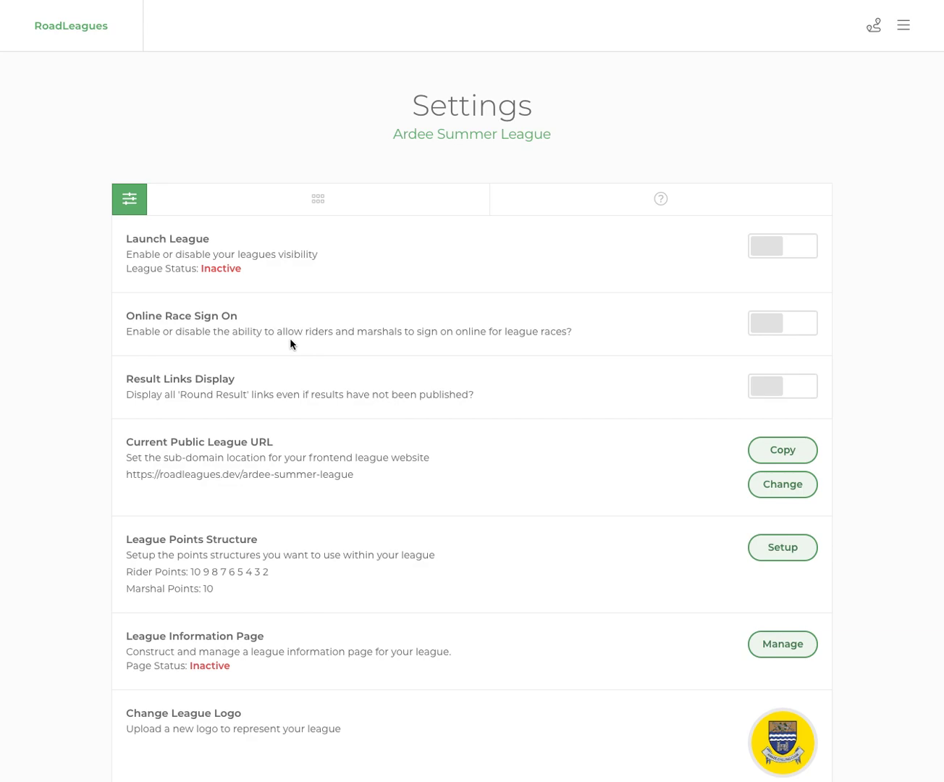
{"action": "left_click_drag", "start_coordinate": [126, 380], "coordinate": [243, 384]}
{"action": "left_click", "coordinate": [215, 412]}
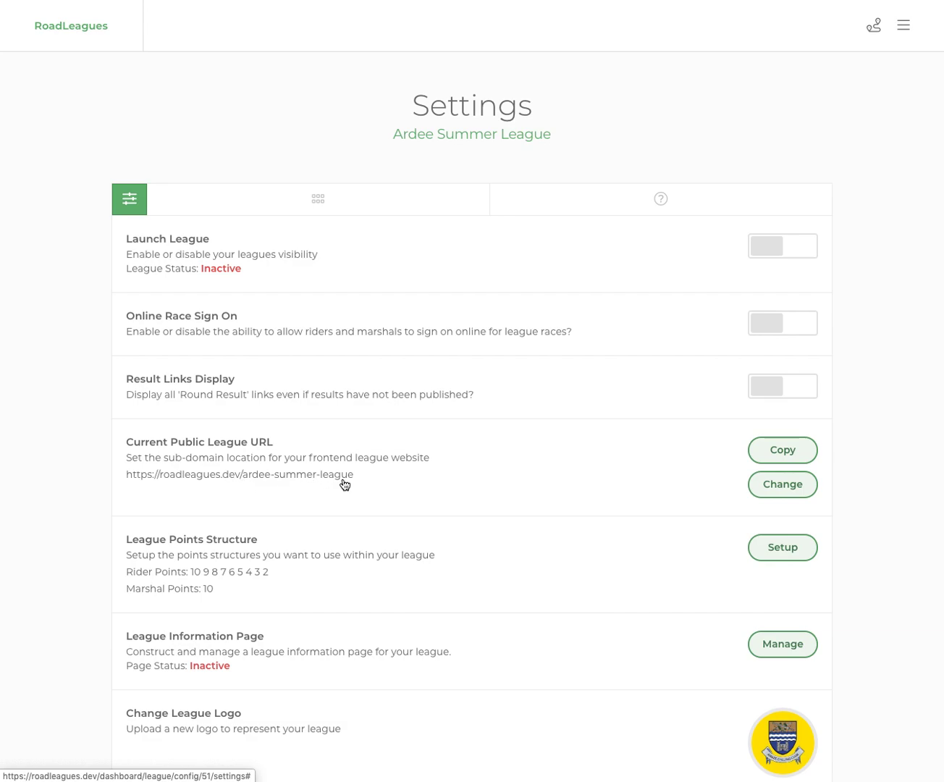
Copy the current public league URL to the clipboard.
{"action": "left_click", "coordinate": [797, 453]}
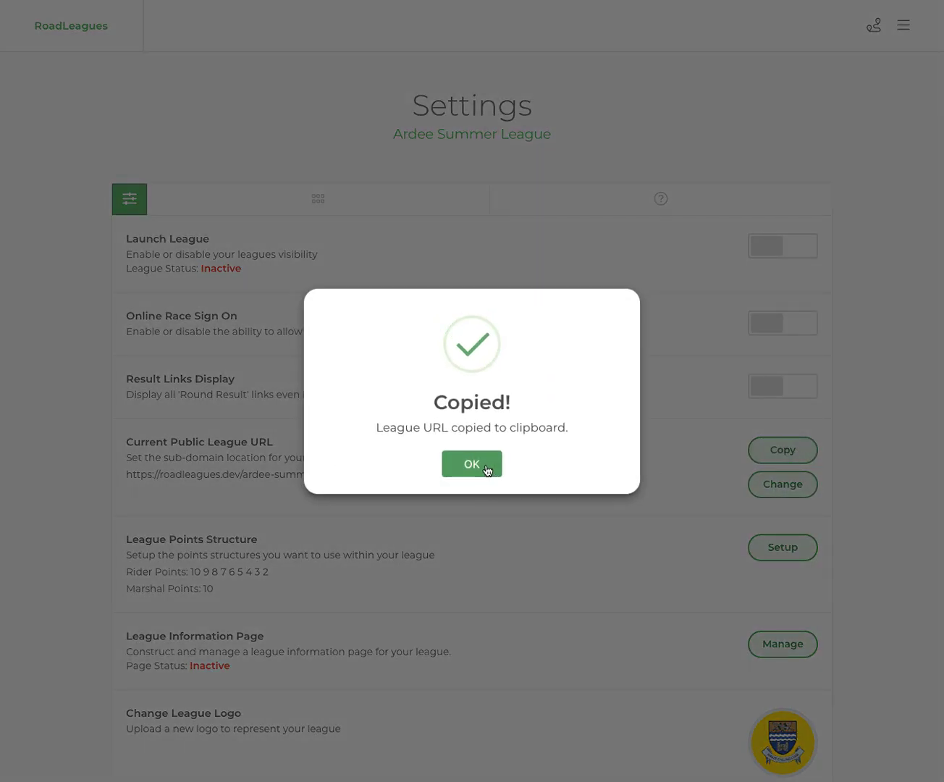
{"action": "left_click", "coordinate": [488, 470]}
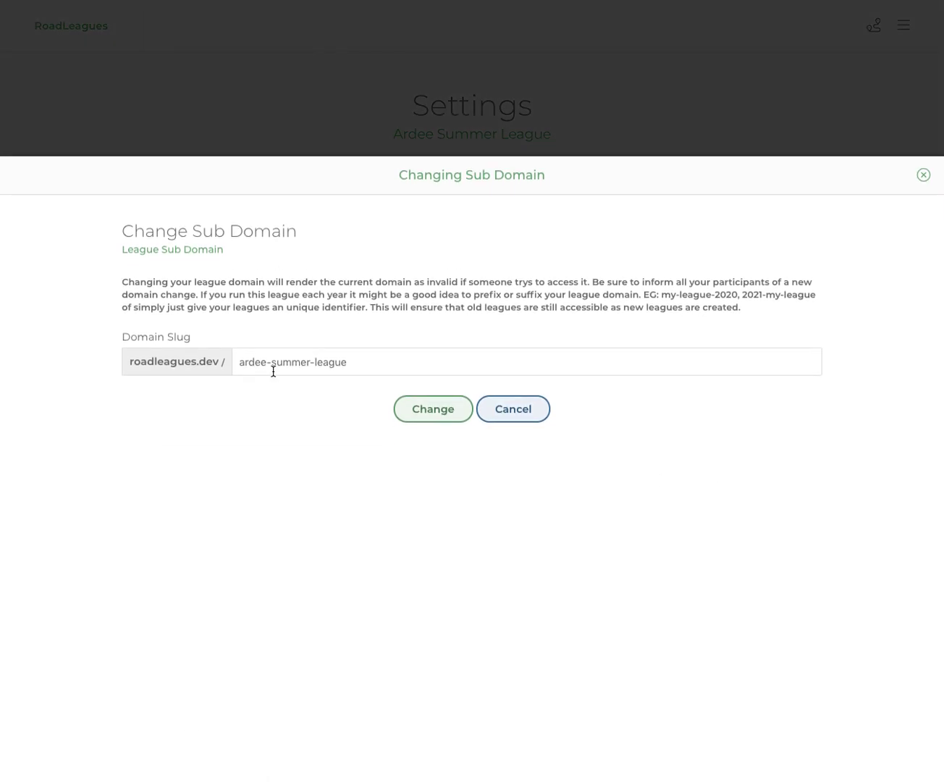
Inspect the domain slug in the Change Sub Domain form and cancel the change.
{"action": "left_click_drag", "start_coordinate": [241, 362], "coordinate": [347, 362]}
{"action": "left_click", "coordinate": [310, 396]}
{"action": "left_click_drag", "start_coordinate": [239, 361], "coordinate": [358, 364]}
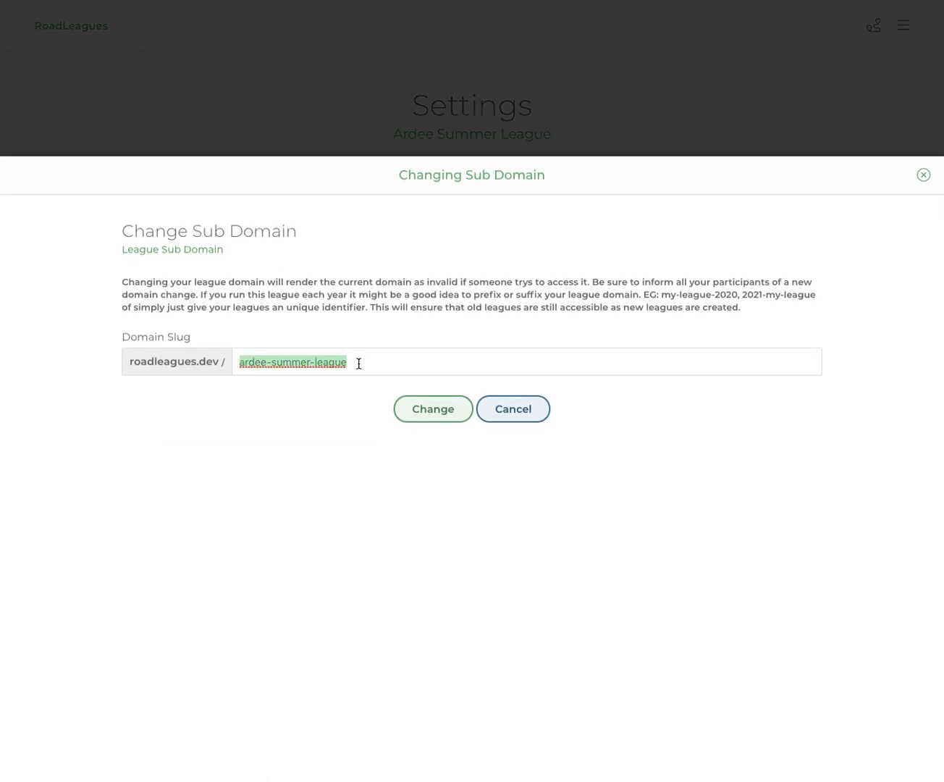
{"action": "left_click", "coordinate": [333, 426]}
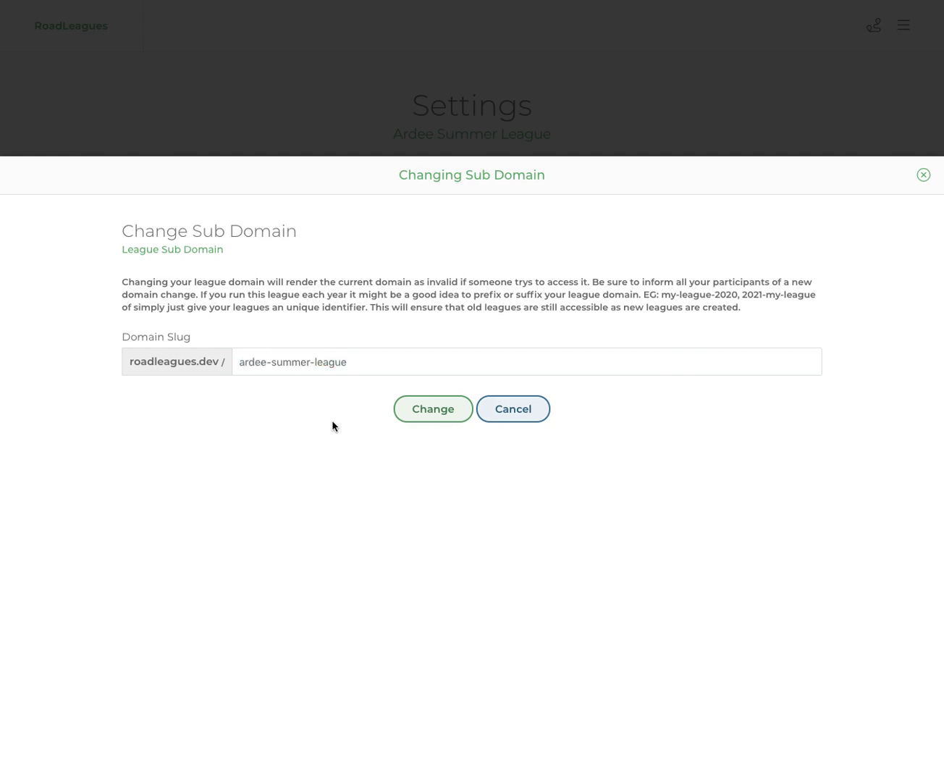
{"action": "left_click", "coordinate": [507, 419]}
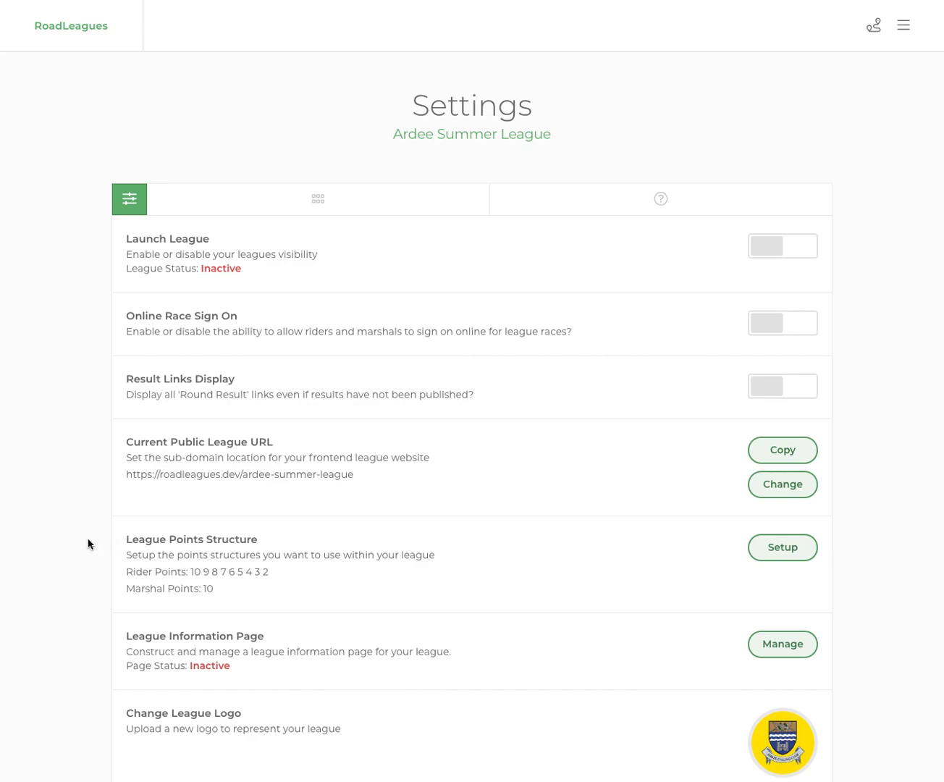
Examine the league's points structure setup with its example rider and marshal formats, and cancel it.
{"action": "scroll", "coordinate": [89, 542], "scroll_direction": "down", "scroll_amount": 2}
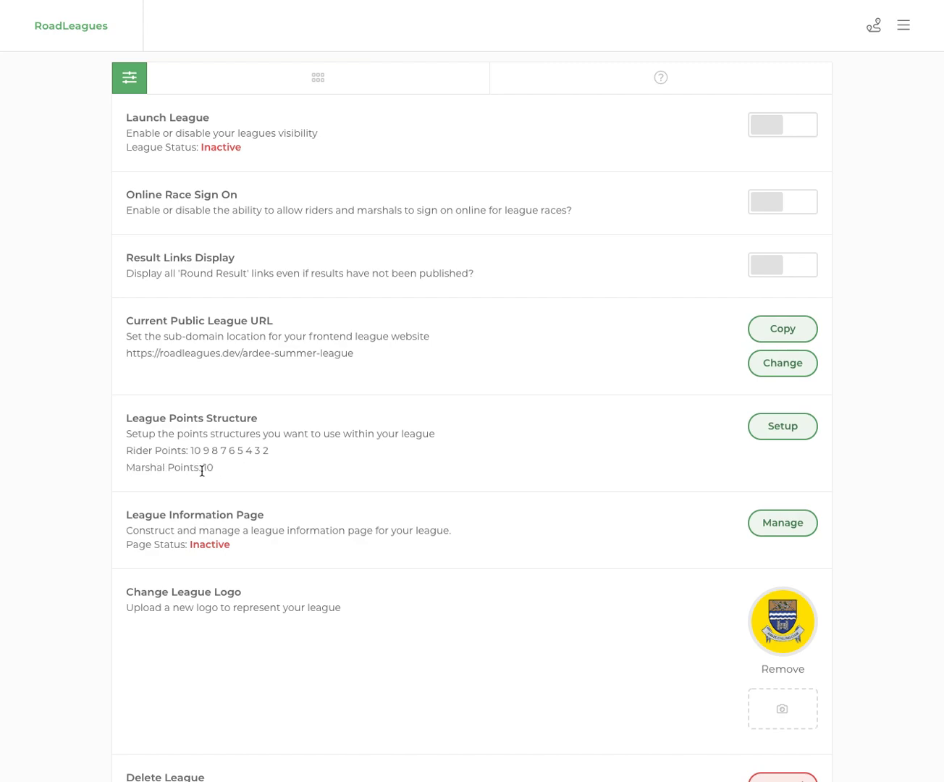
{"action": "left_click_drag", "start_coordinate": [204, 468], "coordinate": [214, 468]}
{"action": "left_click", "coordinate": [225, 472]}
{"action": "left_click", "coordinate": [221, 470]}
{"action": "left_click", "coordinate": [770, 433]}
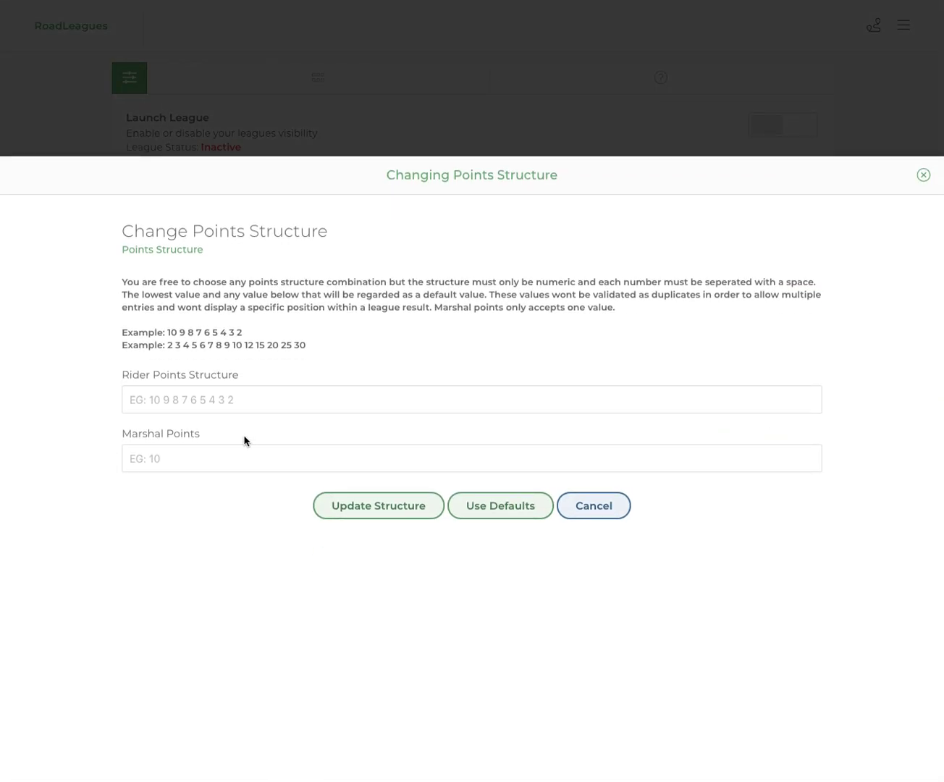
{"action": "left_click", "coordinate": [180, 399]}
{"action": "left_click_drag", "start_coordinate": [172, 332], "coordinate": [245, 334]}
{"action": "left_click_drag", "start_coordinate": [169, 344], "coordinate": [305, 343]}
{"action": "left_click", "coordinate": [315, 353]}
{"action": "left_click", "coordinate": [244, 399]}
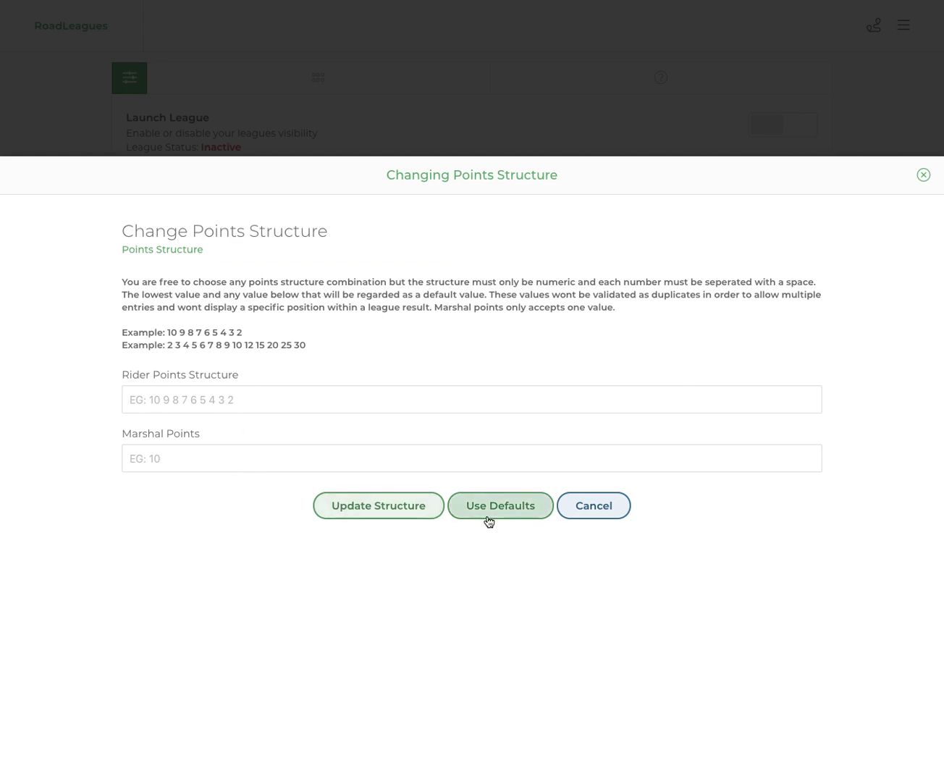
{"action": "left_click", "coordinate": [608, 517]}
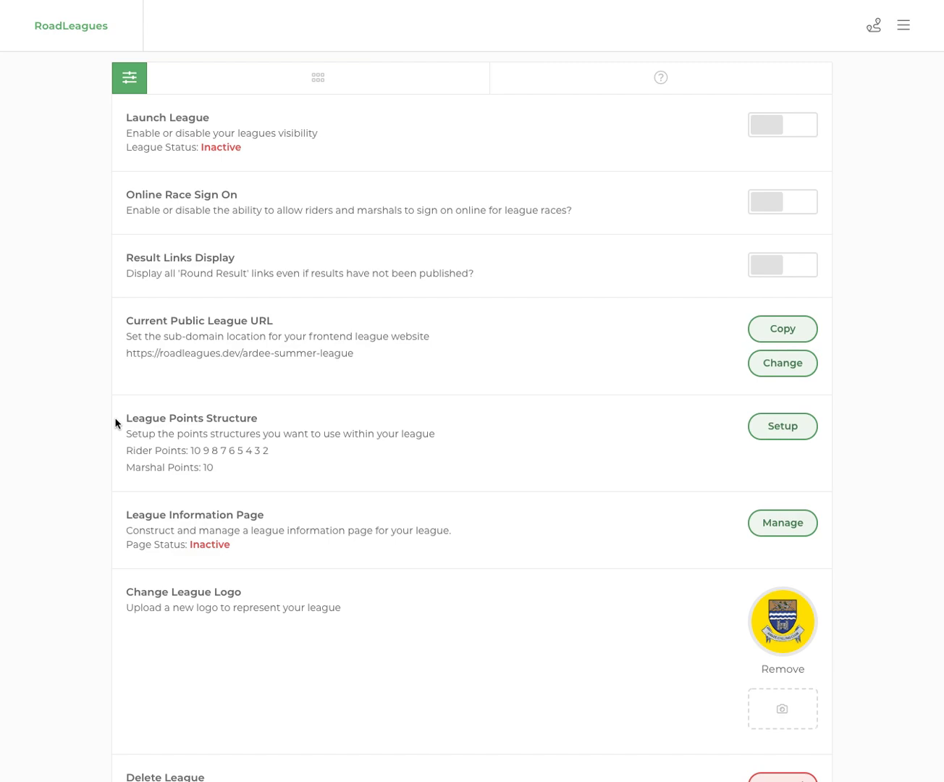
{"action": "scroll", "coordinate": [117, 424], "scroll_direction": "down", "scroll_amount": 3}
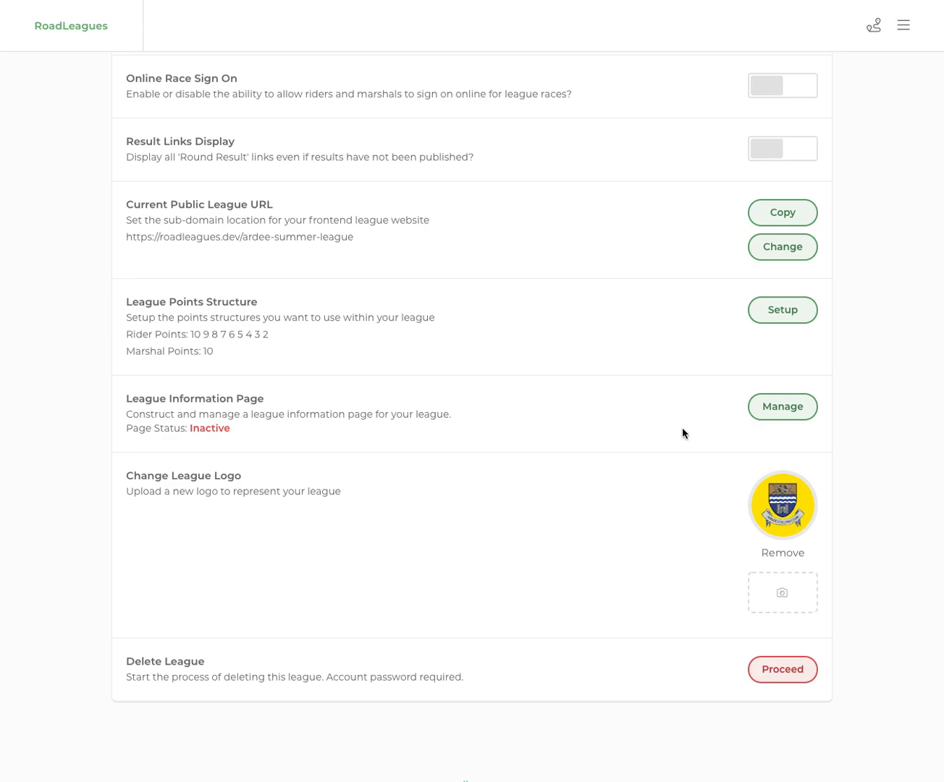
{"action": "left_click", "coordinate": [771, 414]}
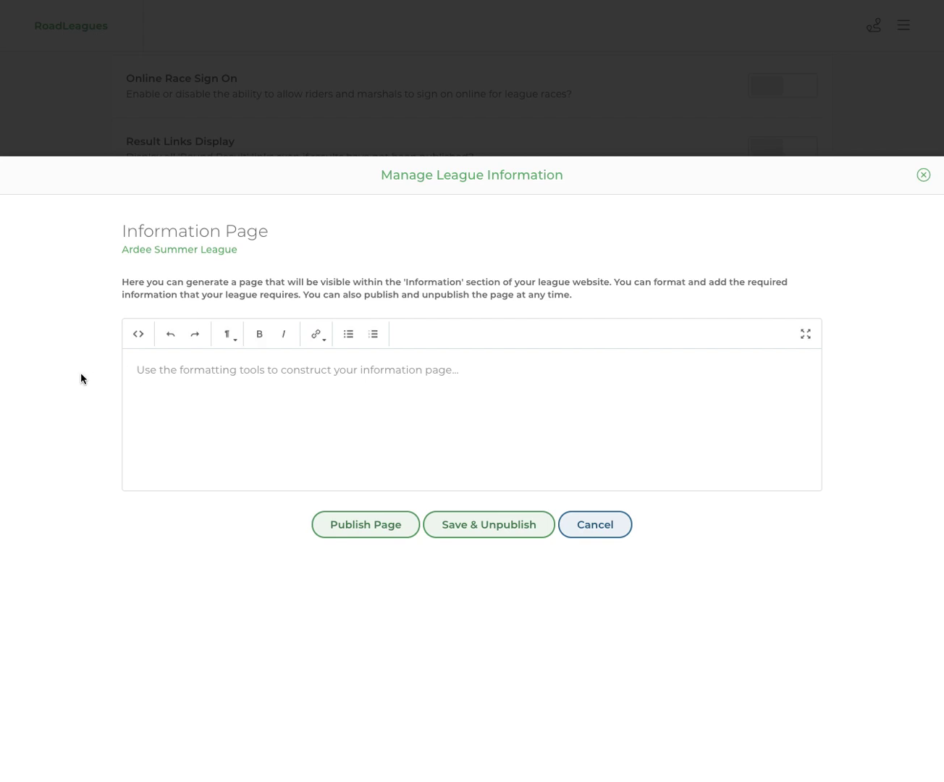
{"action": "left_click", "coordinate": [562, 520]}
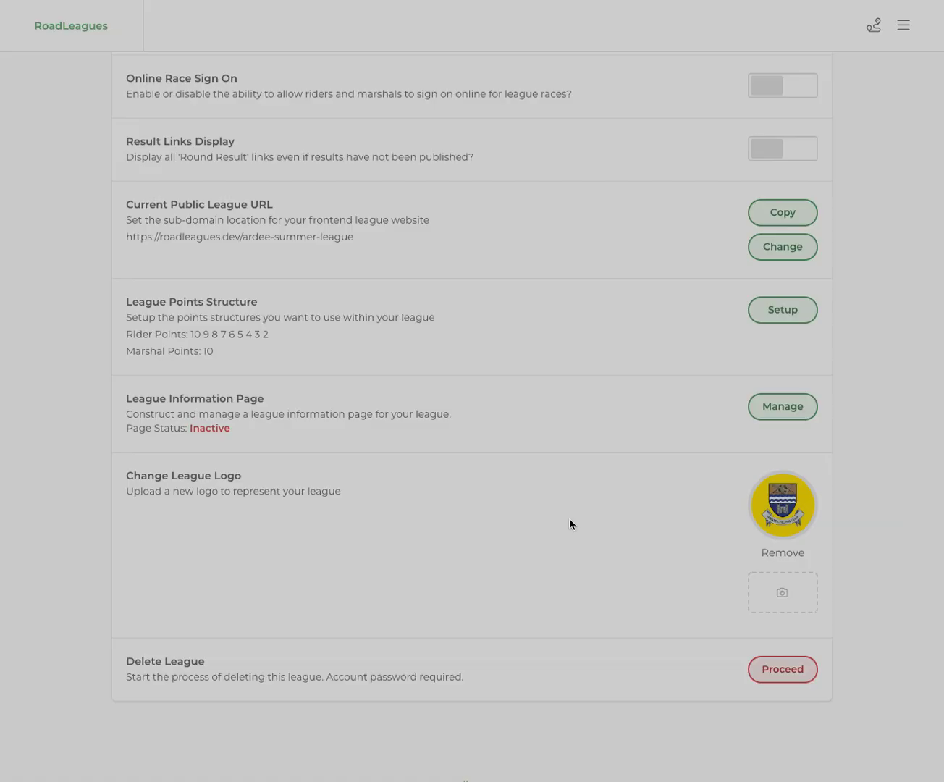
Enter "League Information" as a bold heading in the league information page editor.
{"action": "left_click", "coordinate": [774, 408]}
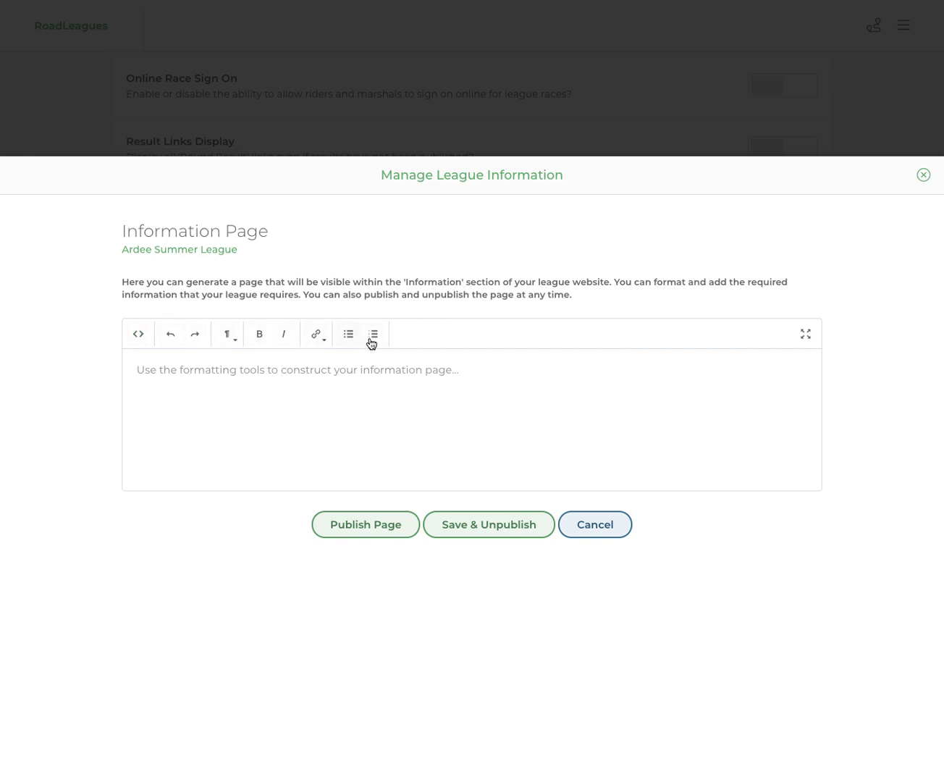
{"action": "left_click", "coordinate": [167, 367]}
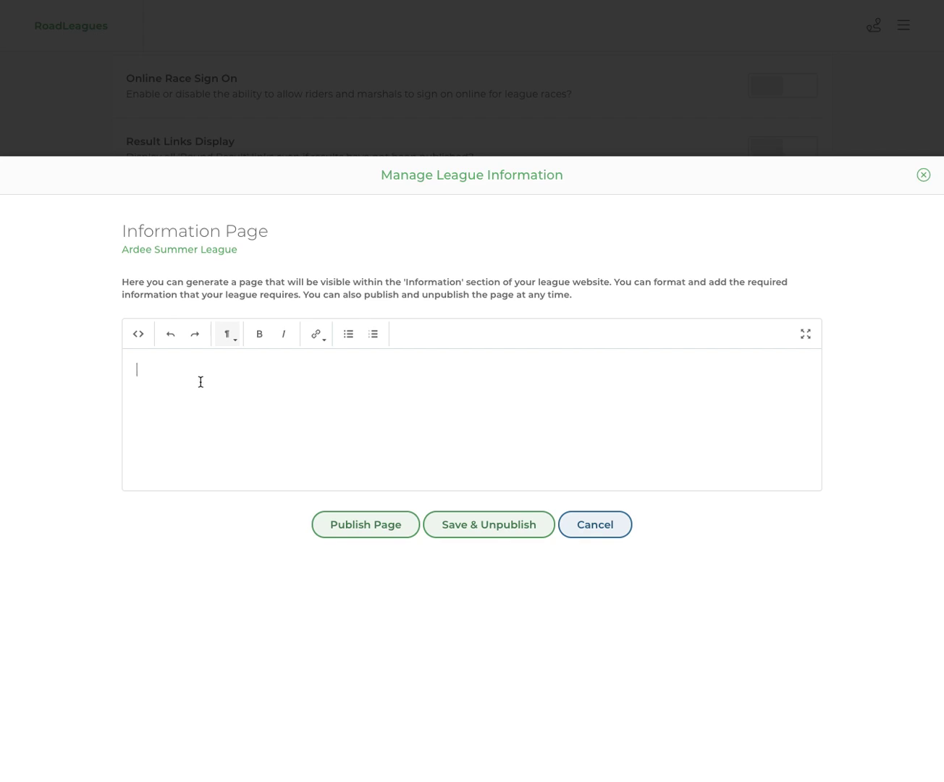
{"action": "type", "text": "League Information"}
{"action": "left_click_drag", "start_coordinate": [246, 374], "coordinate": [116, 374]}
{"action": "left_click", "coordinate": [259, 335]}
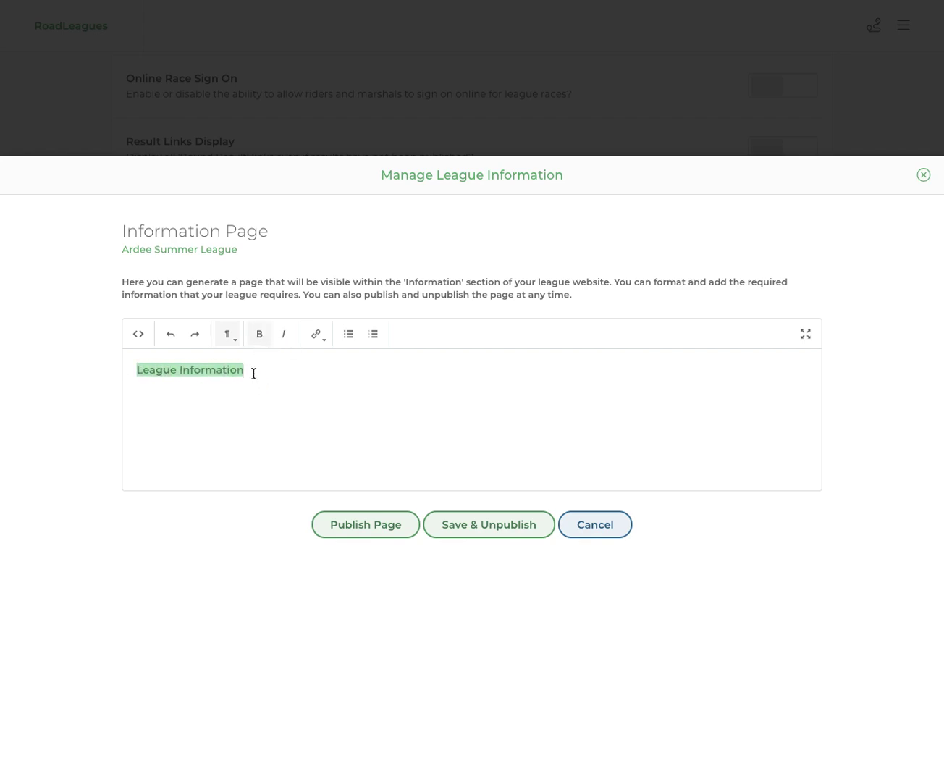
Add the line "Some text......." below the heading, and cancel the information page edits.
{"action": "left_click", "coordinate": [255, 373]}
{"action": "key", "text": "Return"}
{"action": "type", "text": "f"}
{"action": "key", "text": "BackSpace"}
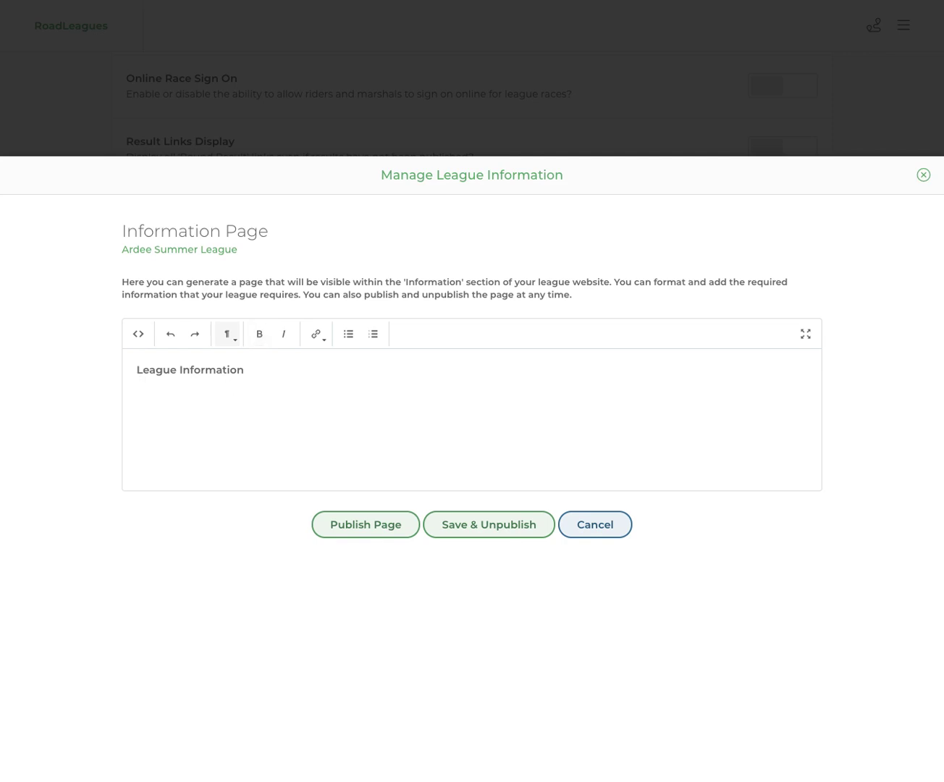
{"action": "type", "text": "Some "}
{"action": "type", "text": "tect"}
{"action": "key", "text": "BackSpace"}
{"action": "key", "text": "BackSpace"}
{"action": "type", "text": "xt......."}
{"action": "triple_click", "coordinate": [224, 389]}
{"action": "left_click", "coordinate": [219, 394]}
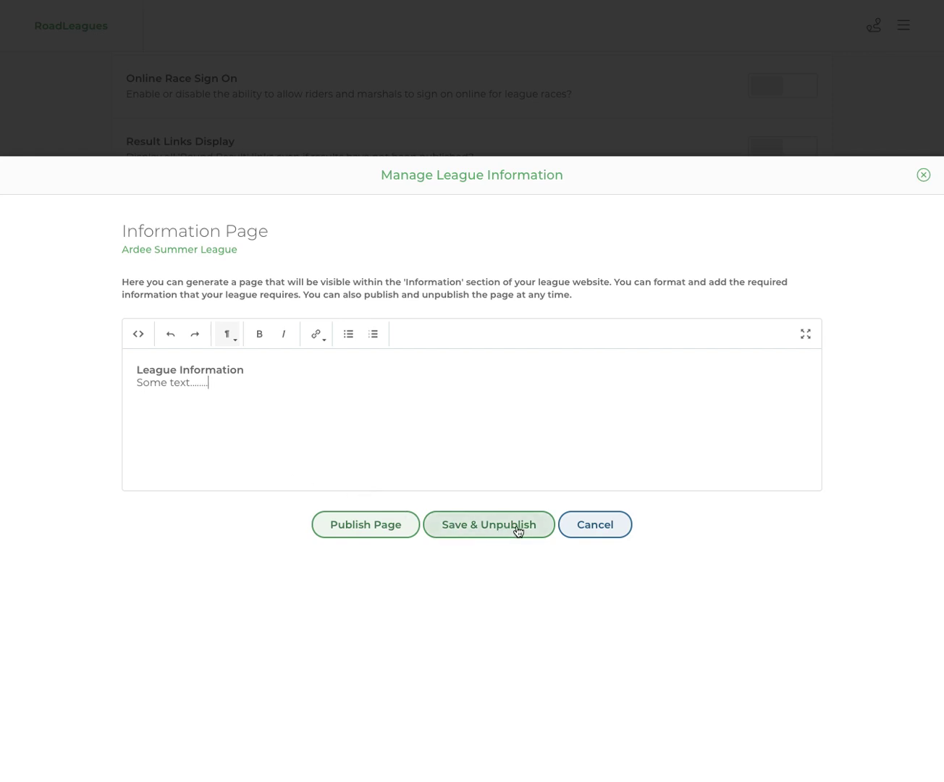
{"action": "left_click", "coordinate": [590, 532]}
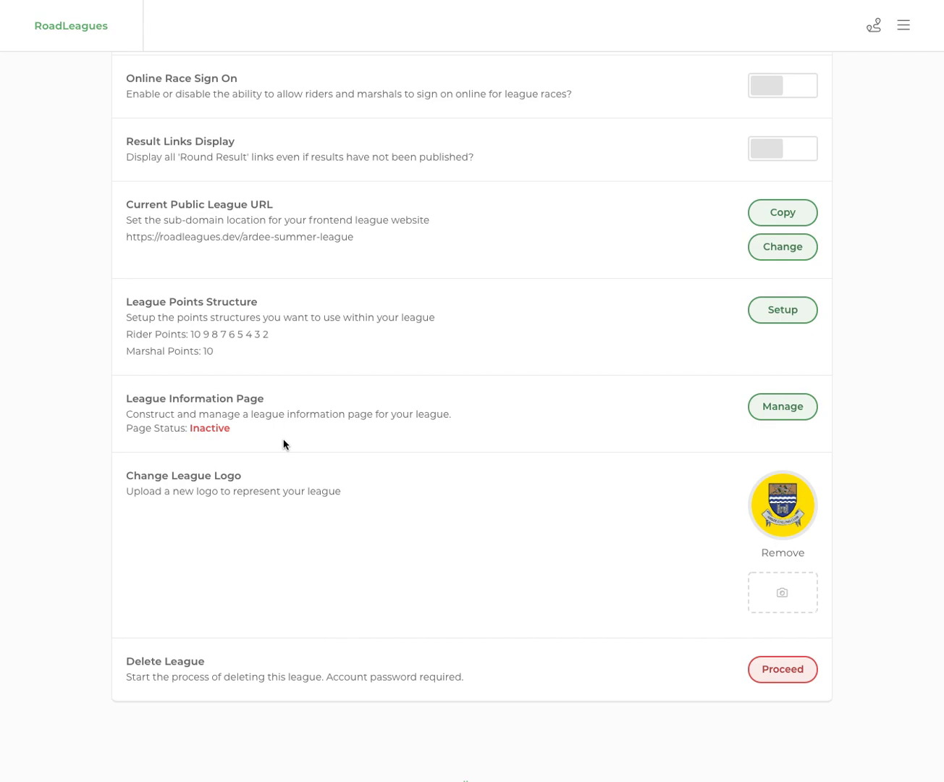
Remove the custom league logo and reset it to the default RoadLeagues logo.
{"action": "scroll", "coordinate": [285, 446], "scroll_direction": "down", "scroll_amount": 2}
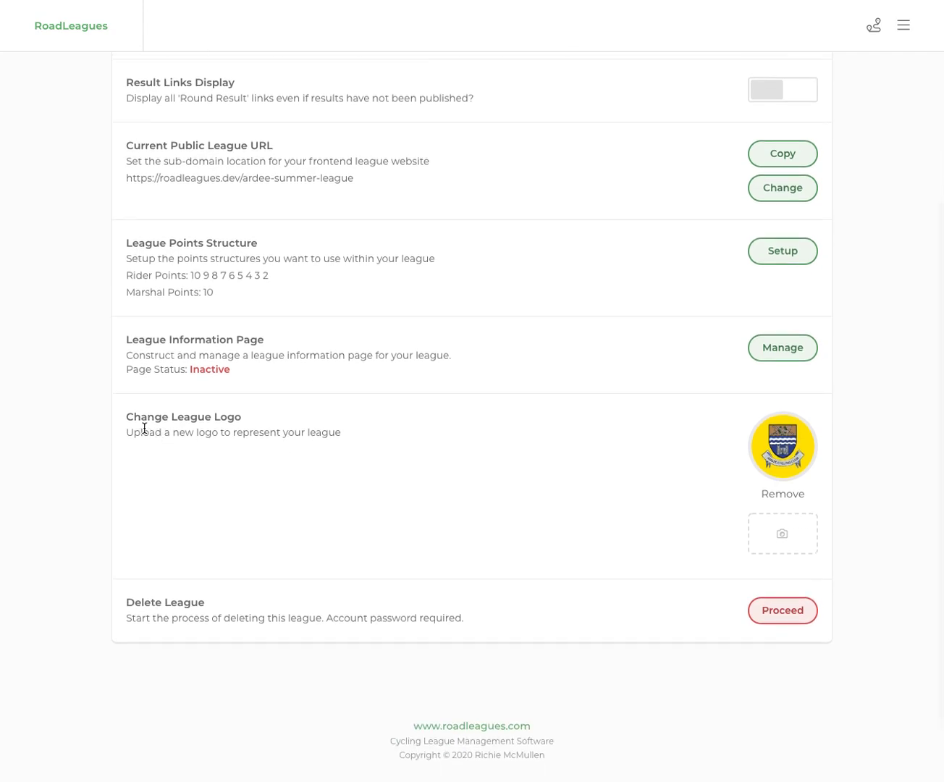
{"action": "left_click_drag", "start_coordinate": [132, 422], "coordinate": [261, 419]}
{"action": "left_click", "coordinate": [261, 419]}
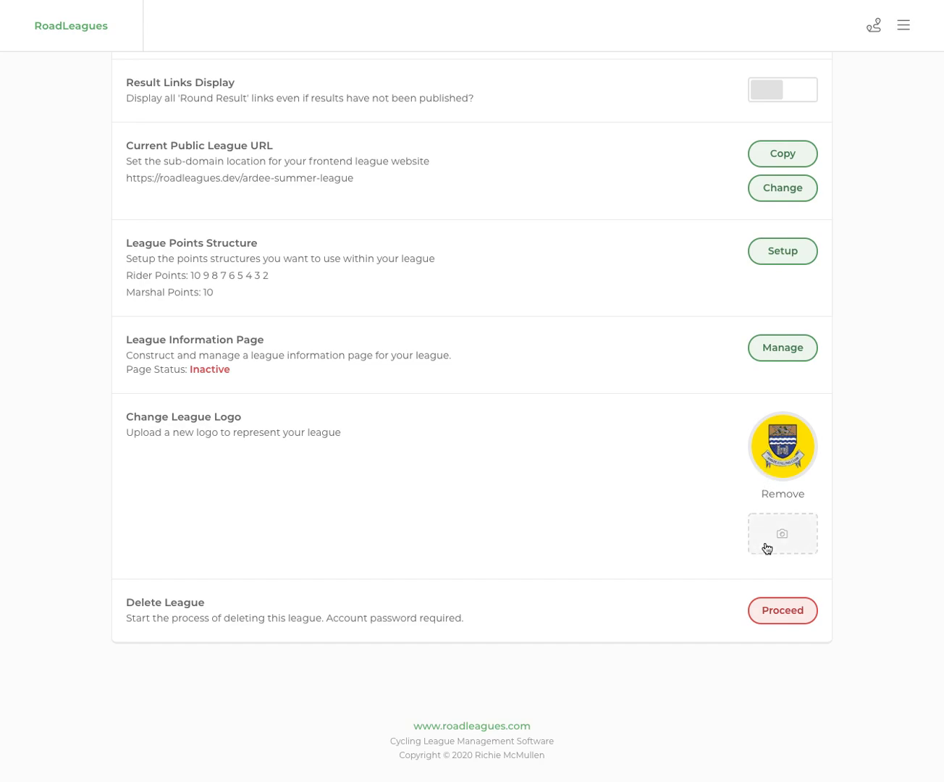
{"action": "left_click", "coordinate": [782, 499]}
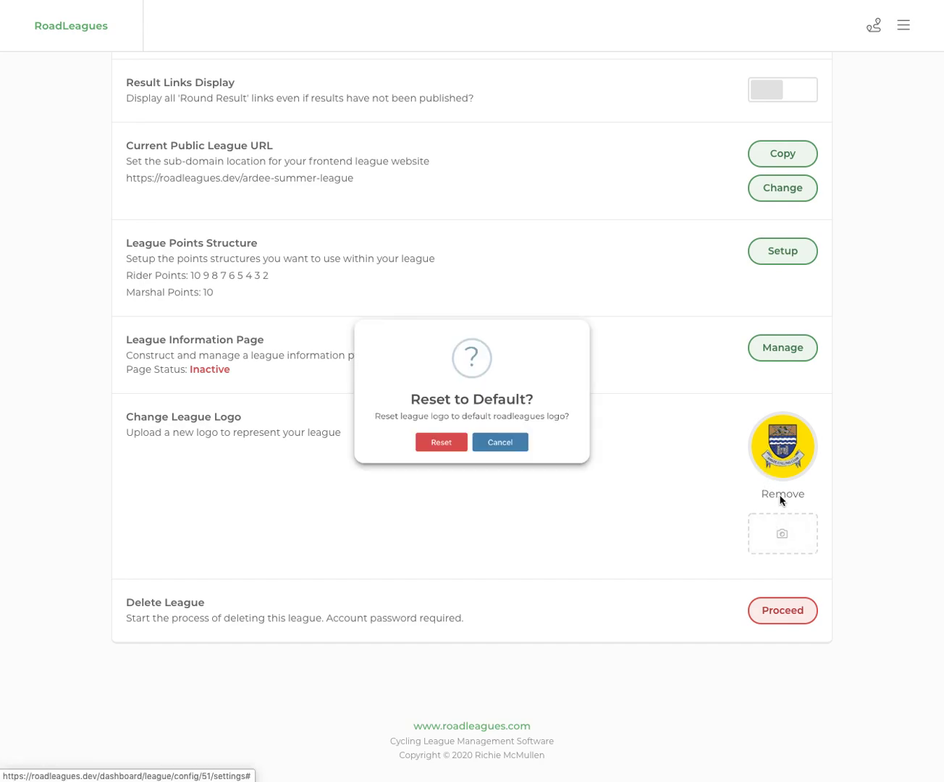
{"action": "left_click", "coordinate": [433, 469]}
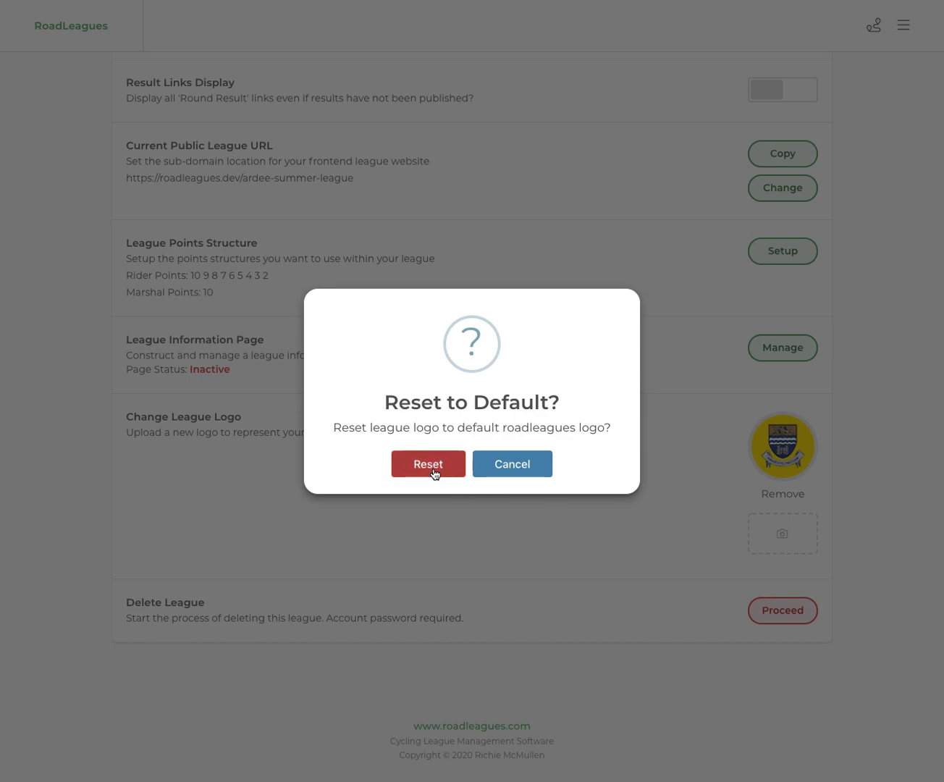
{"action": "left_click", "coordinate": [457, 467]}
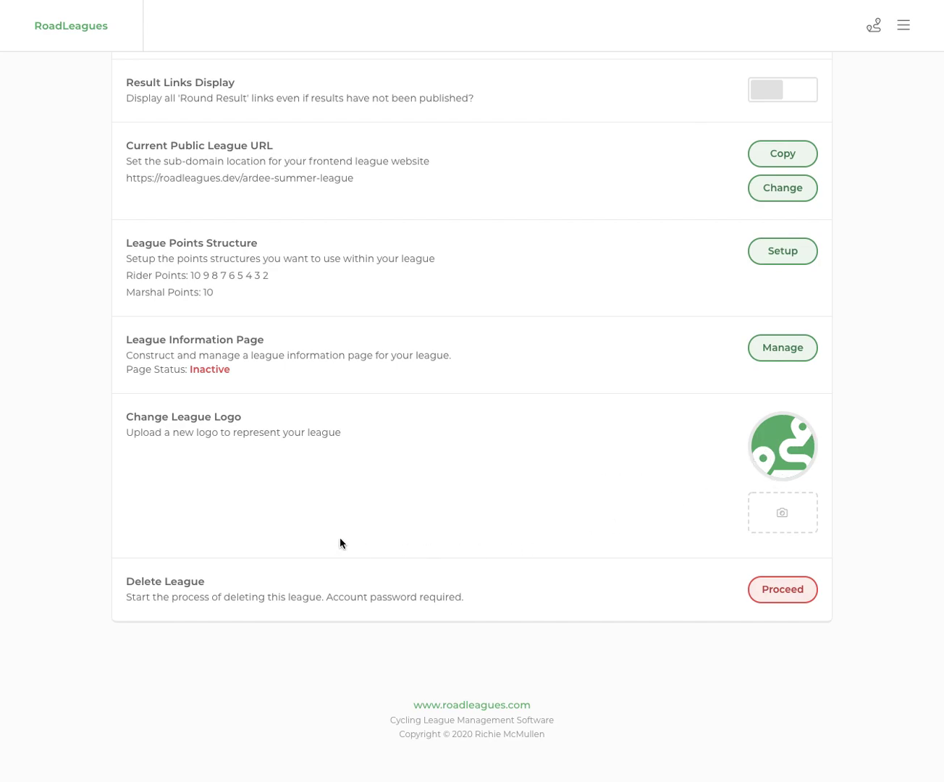
Start deleting the Ardee Summer League, confirm the league for deletion, and cancel at the account password stage.
{"action": "scroll", "coordinate": [269, 542], "scroll_direction": "down", "scroll_amount": 2}
{"action": "left_click_drag", "start_coordinate": [127, 522], "coordinate": [226, 525]}
{"action": "left_click", "coordinate": [227, 530]}
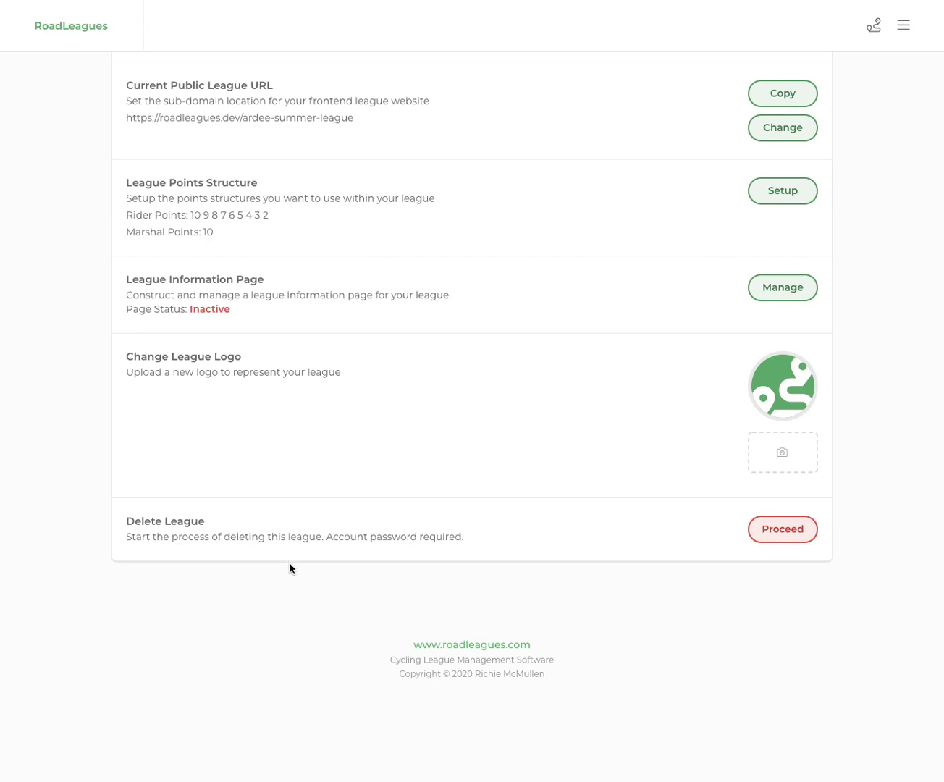
{"action": "left_click", "coordinate": [770, 541]}
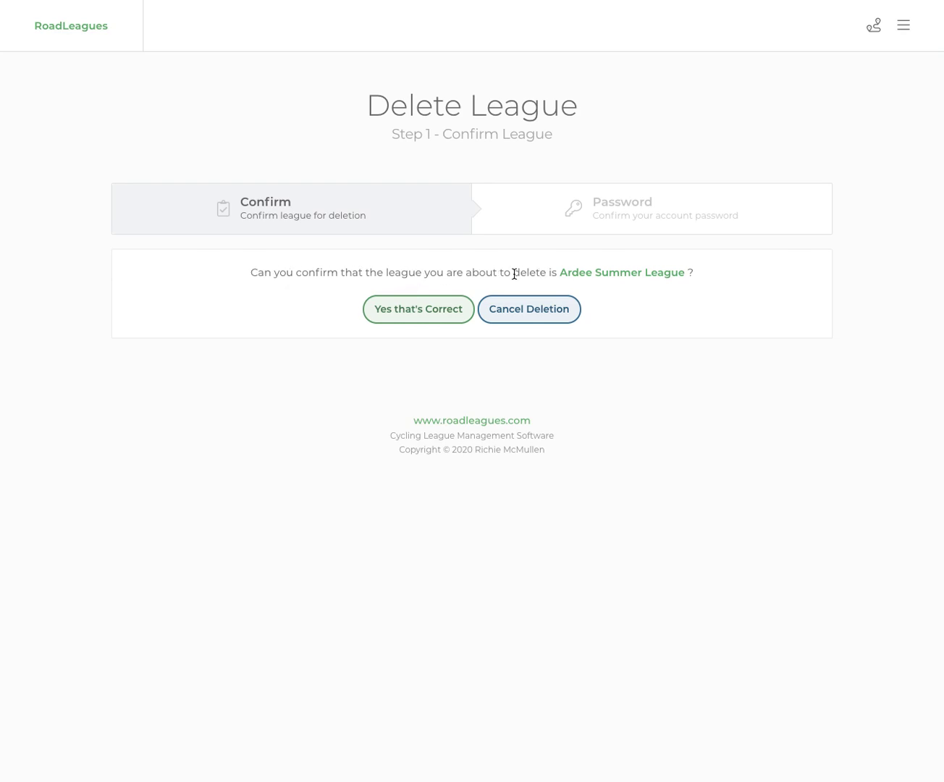
{"action": "left_click_drag", "start_coordinate": [561, 272], "coordinate": [682, 280]}
{"action": "left_click", "coordinate": [683, 280]}
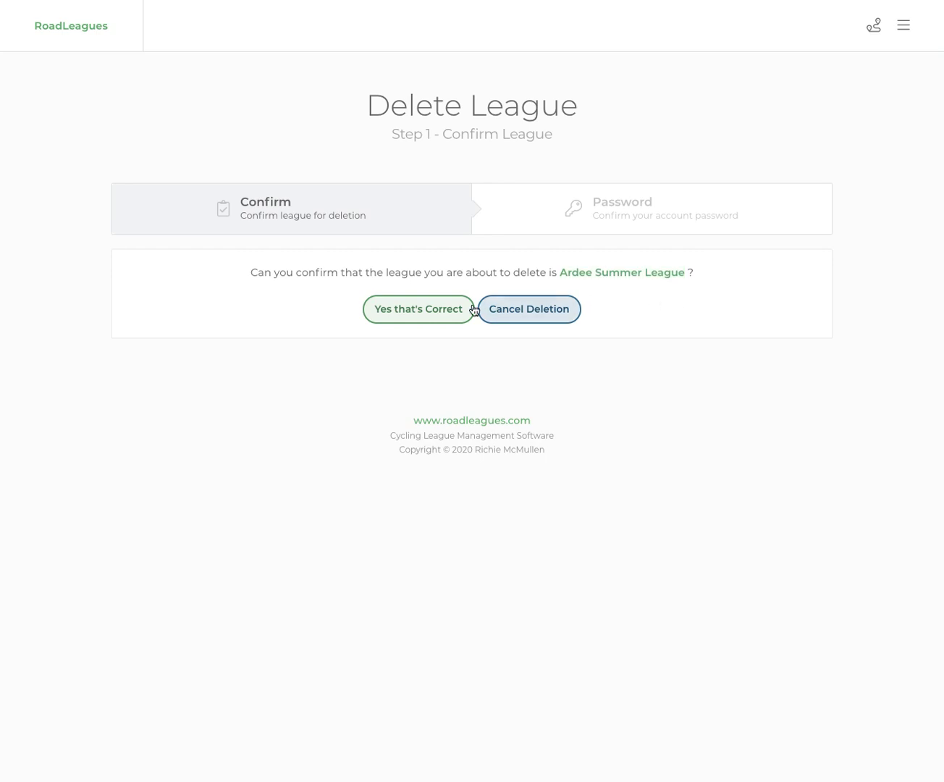
{"action": "left_click", "coordinate": [403, 316]}
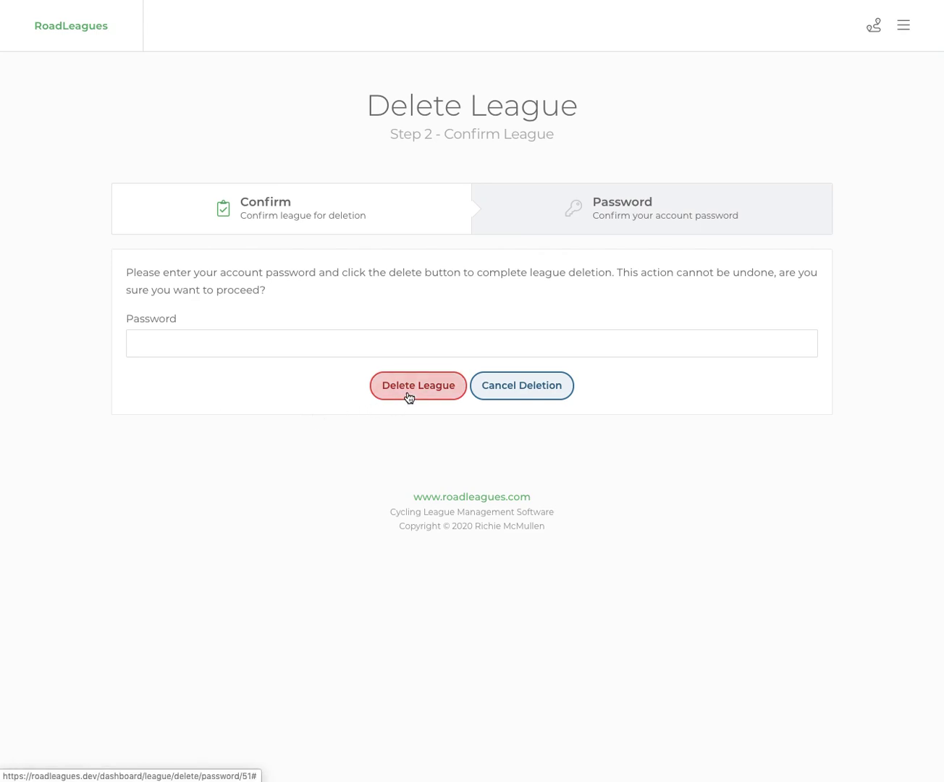
{"action": "left_click", "coordinate": [510, 399]}
Review the full list of league settings from Launch League down to Delete League.
{"action": "scroll", "coordinate": [512, 417], "scroll_direction": "down", "scroll_amount": 5}
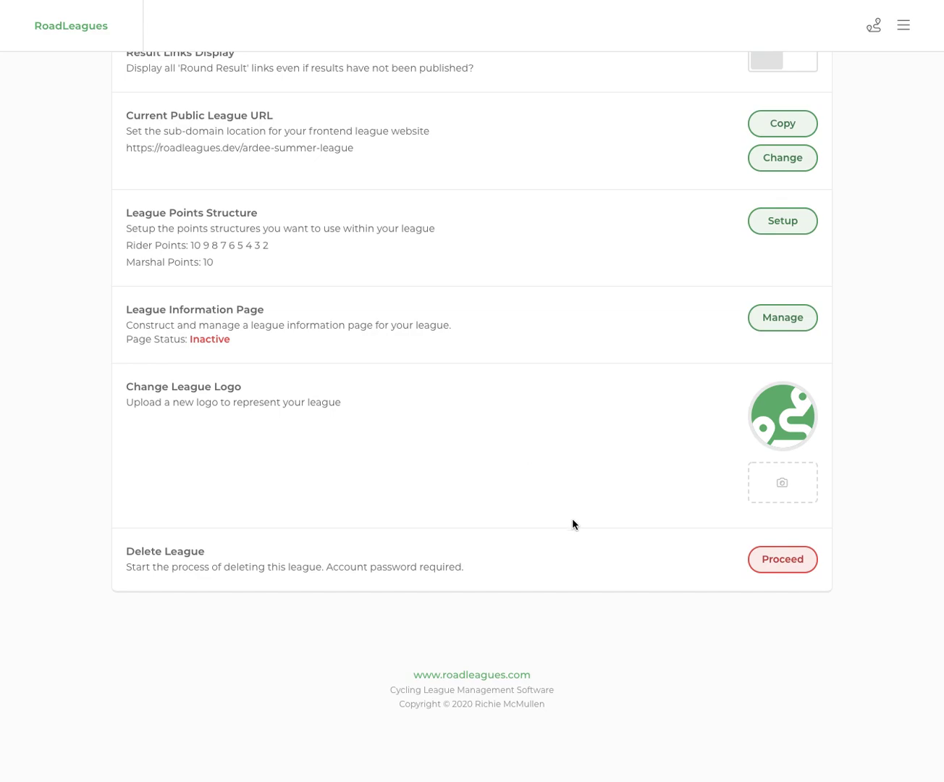
{"action": "scroll", "coordinate": [569, 526], "scroll_direction": "up", "scroll_amount": 2}
{"action": "scroll", "coordinate": [567, 527], "scroll_direction": "up", "scroll_amount": 4}
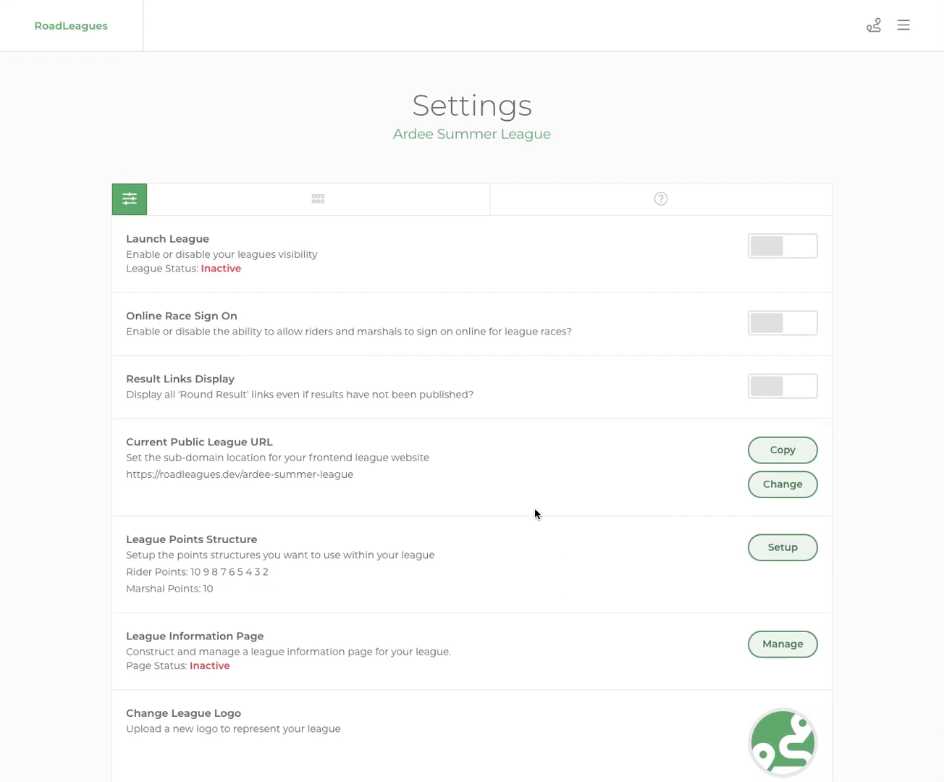
{"action": "scroll", "coordinate": [531, 474], "scroll_direction": "down", "scroll_amount": 6}
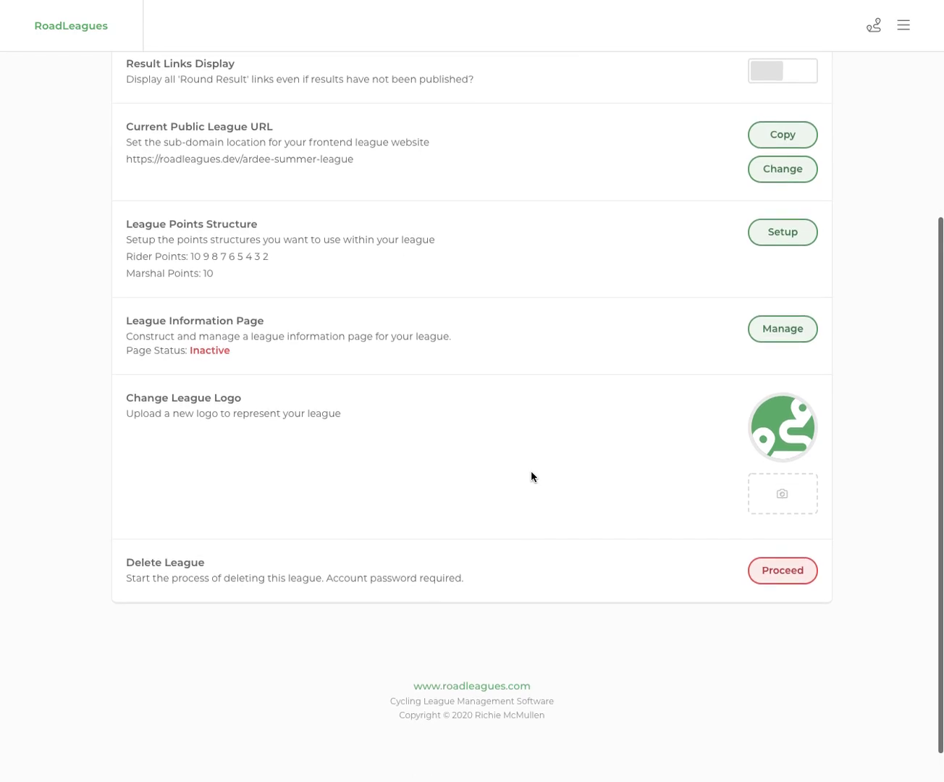
{"action": "scroll", "coordinate": [530, 483], "scroll_direction": "up", "scroll_amount": 6}
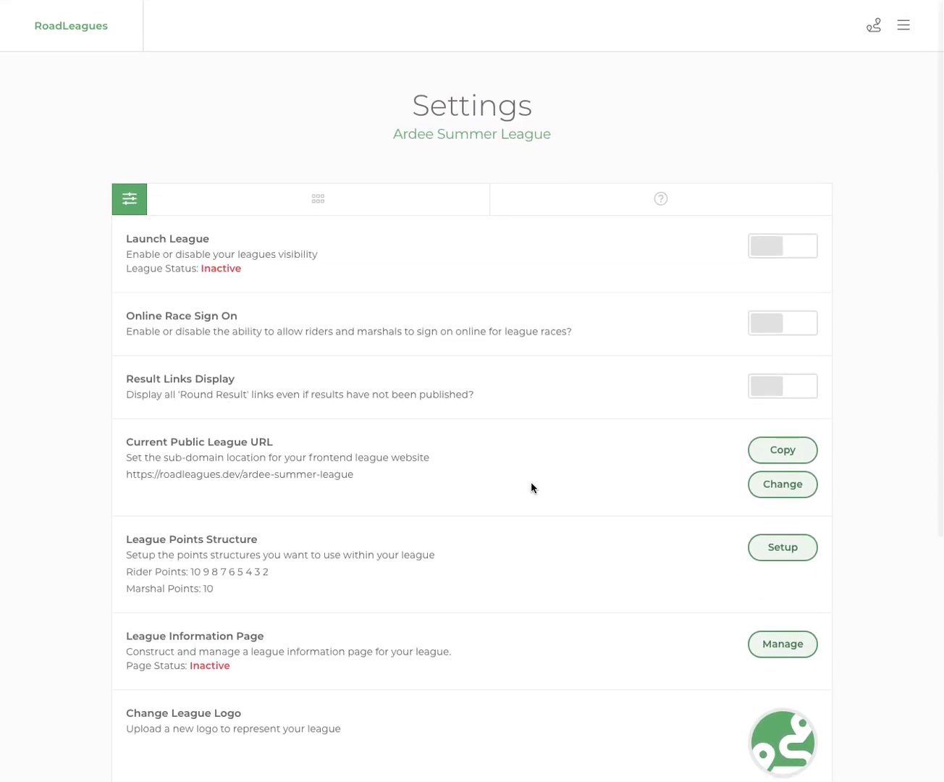
{"action": "scroll", "coordinate": [532, 489], "scroll_direction": "down", "scroll_amount": 6}
{"action": "scroll", "coordinate": [531, 488], "scroll_direction": "up", "scroll_amount": 6}
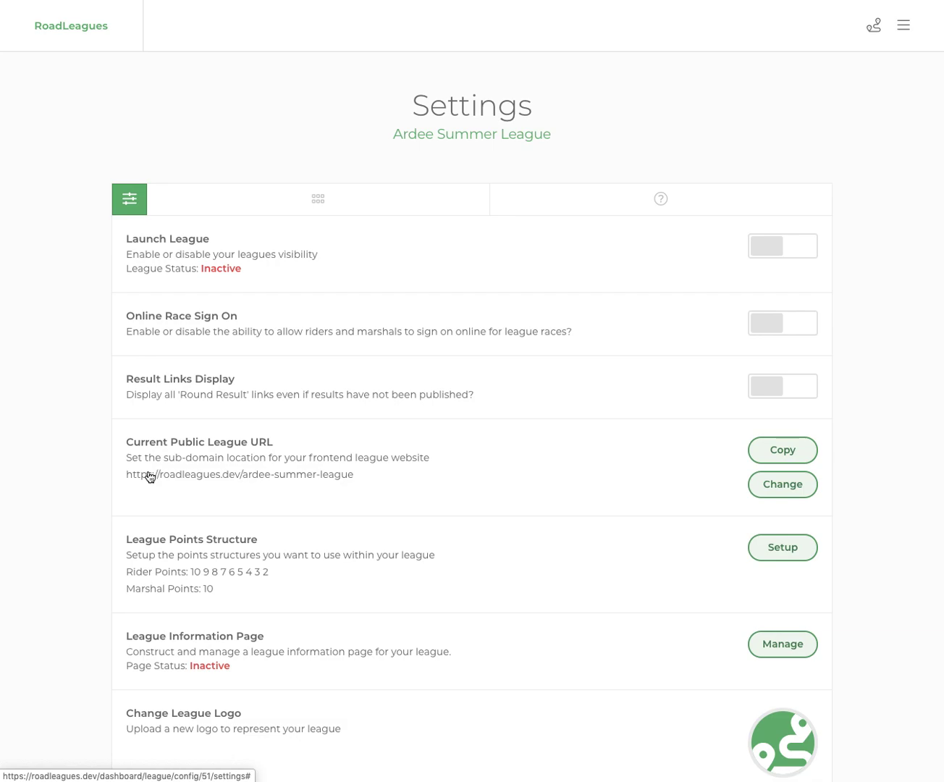
{"action": "scroll", "coordinate": [87, 424], "scroll_direction": "down", "scroll_amount": 3}
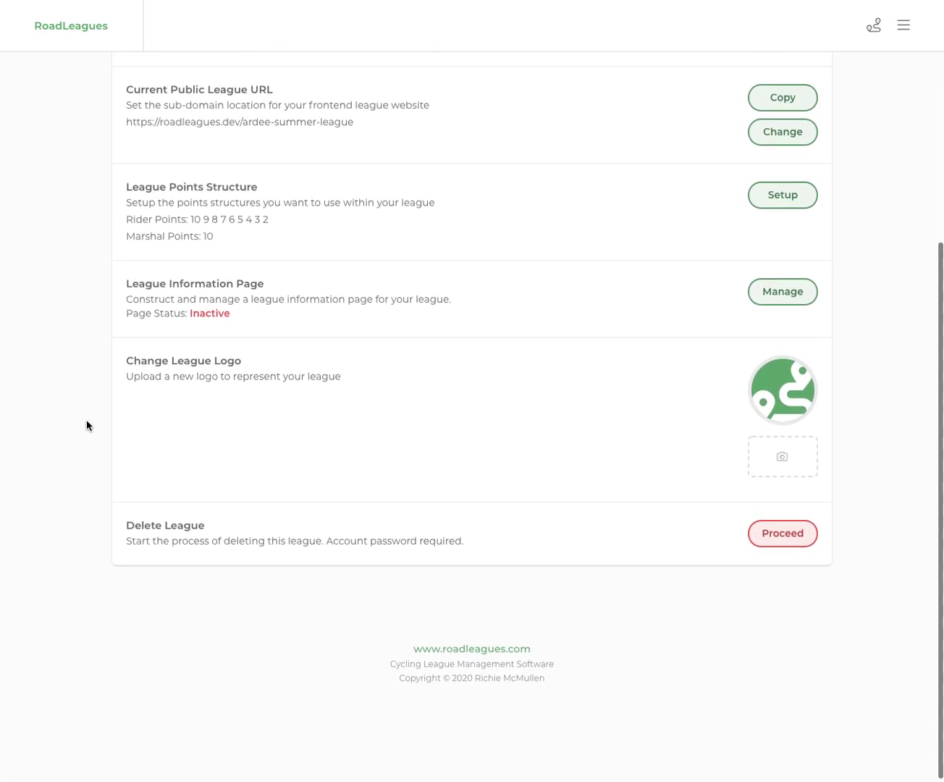
{"action": "scroll", "coordinate": [87, 425], "scroll_direction": "up", "scroll_amount": 3}
{"action": "scroll", "coordinate": [87, 425], "scroll_direction": "up", "scroll_amount": 2}
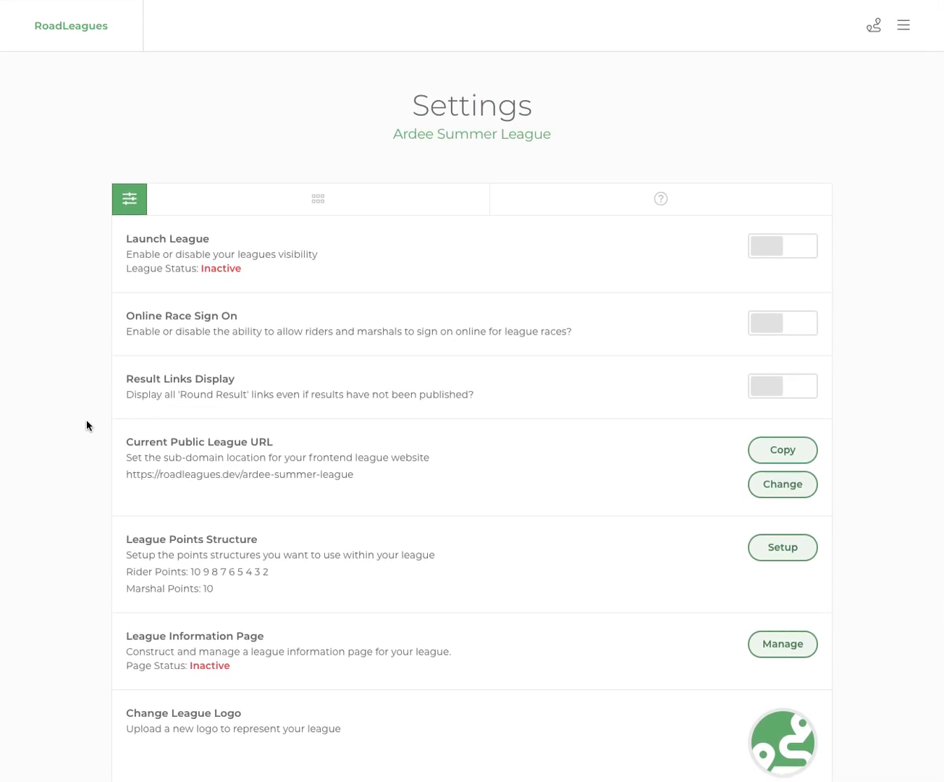